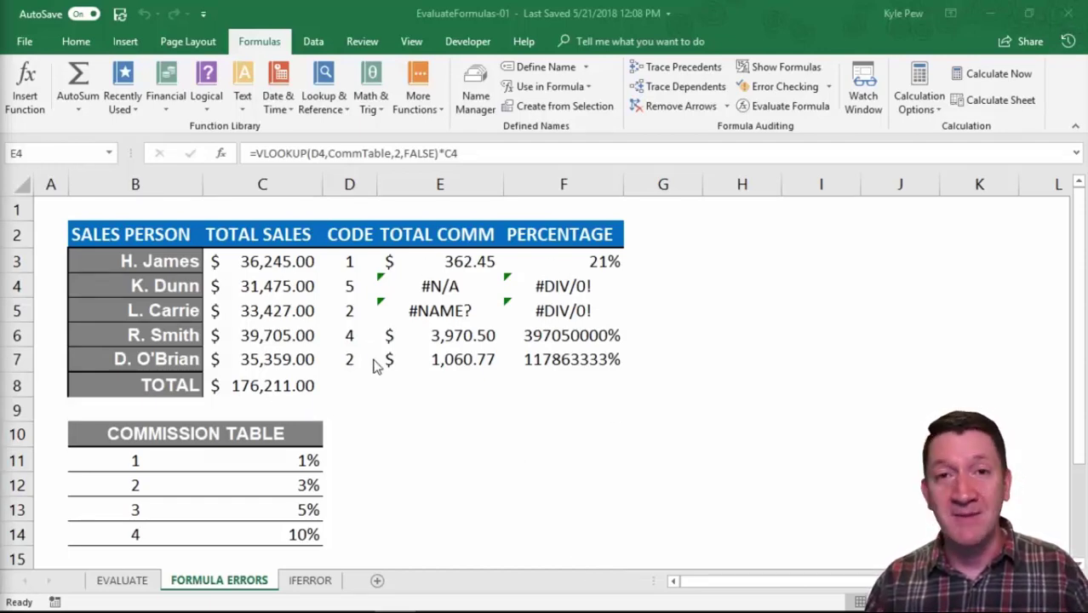
Review the sheet's formulas in F3, C3, C8, E4 and E3 and the surrounding ranges.
{"action": "left_click_drag", "start_coordinate": [213, 569], "coordinate": [239, 532]}
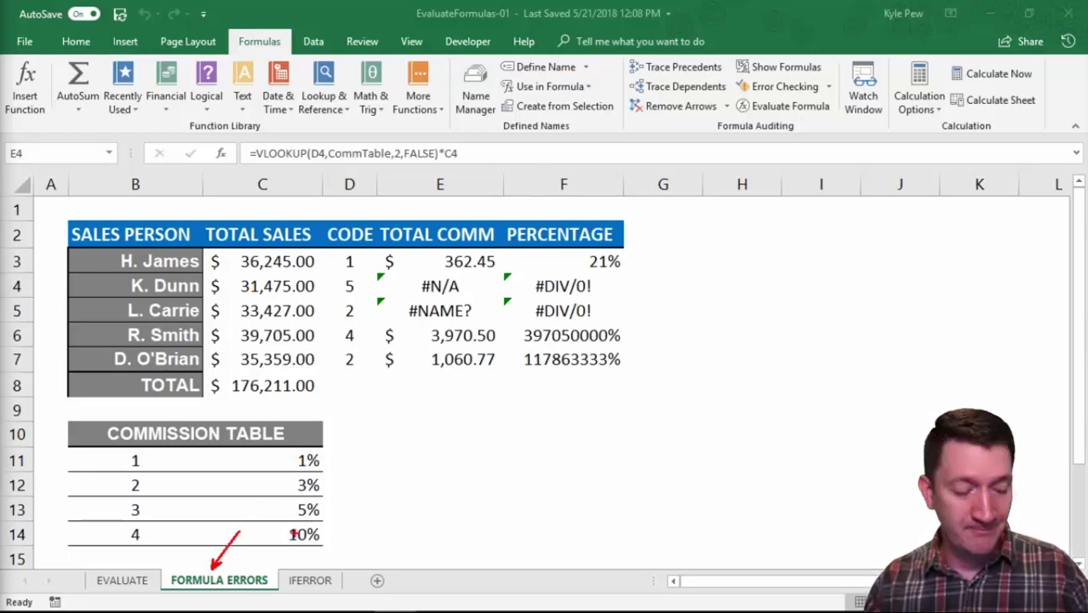
{"action": "key", "text": "Escape"}
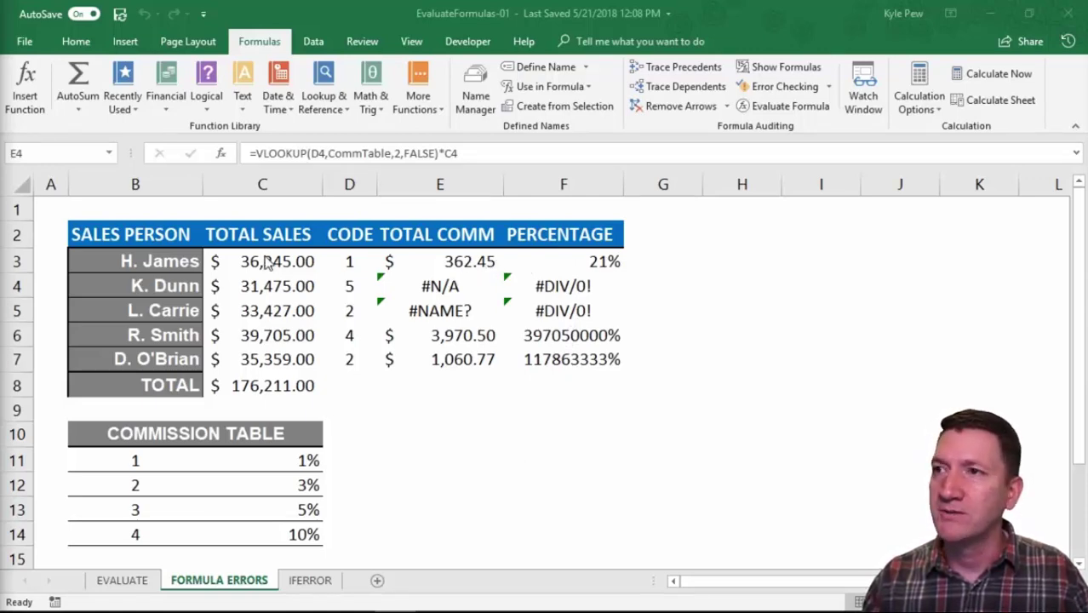
{"action": "left_click", "coordinate": [569, 262]}
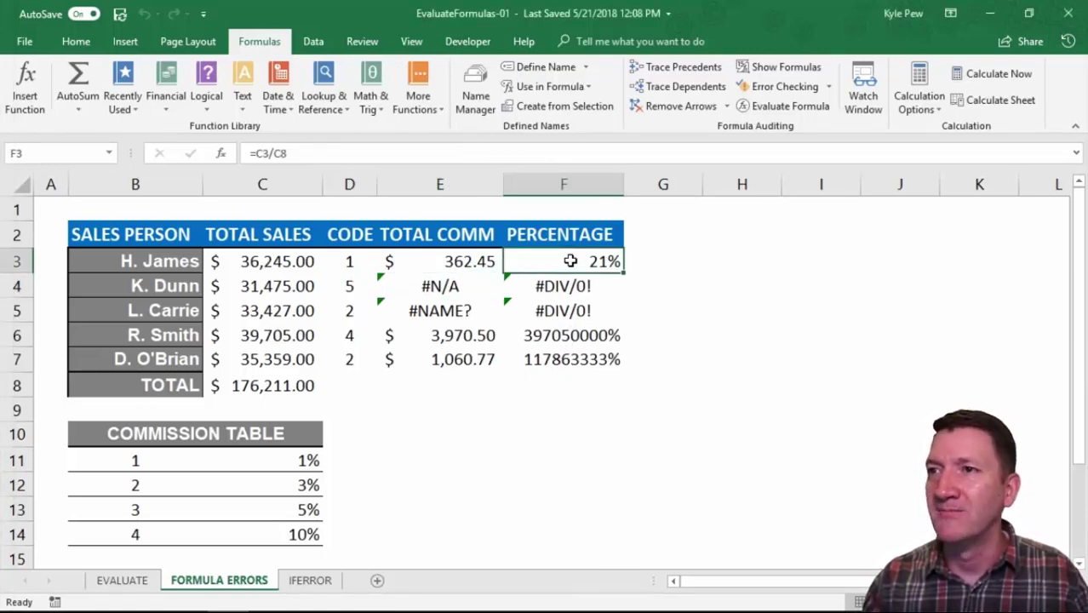
{"action": "left_click", "coordinate": [260, 256]}
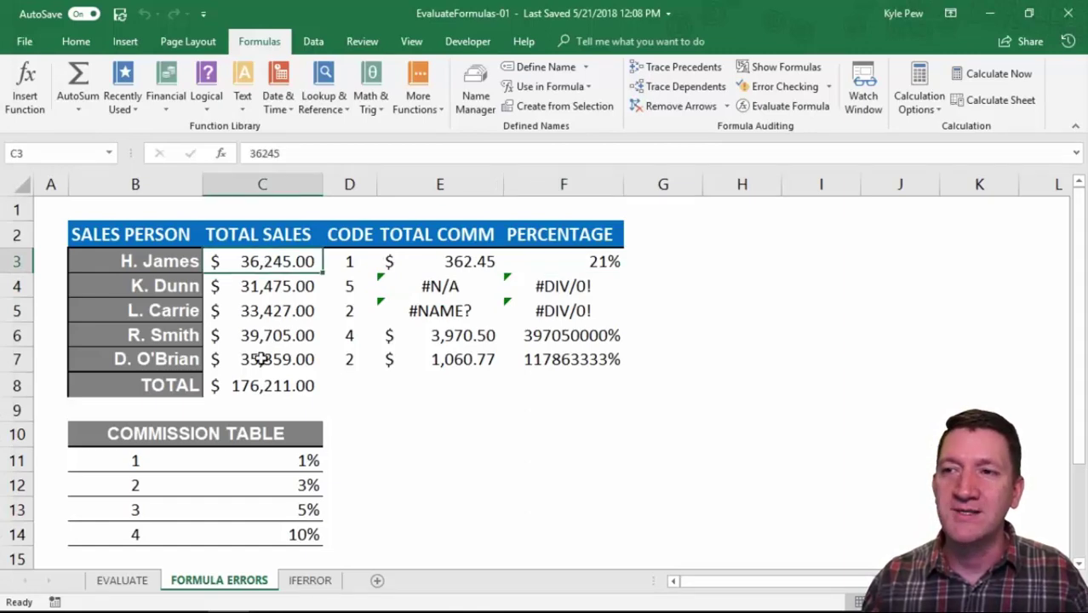
{"action": "left_click", "coordinate": [261, 386]}
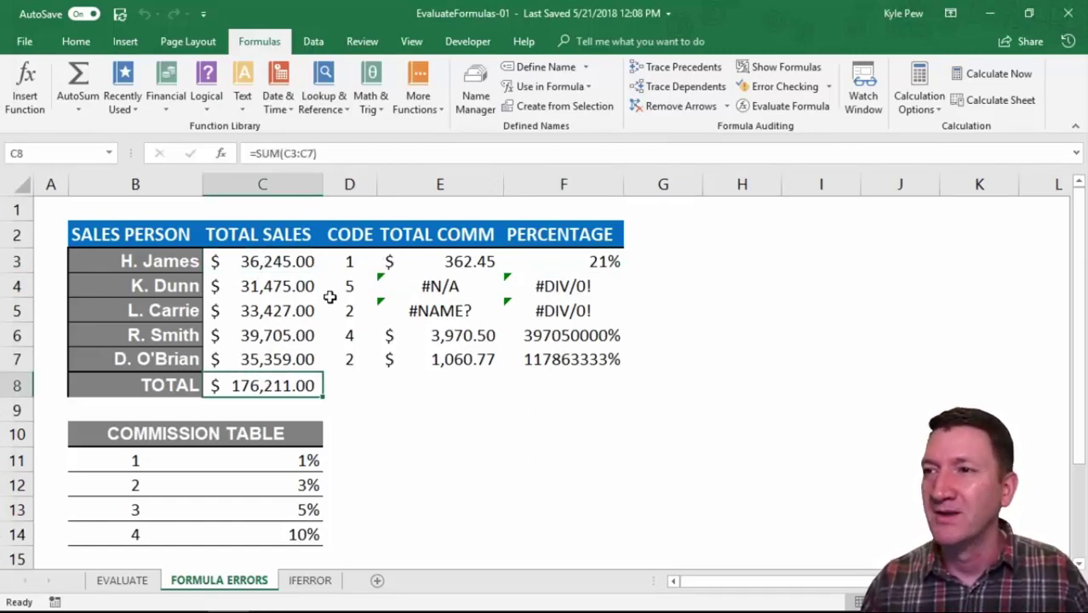
{"action": "left_click", "coordinate": [438, 284]}
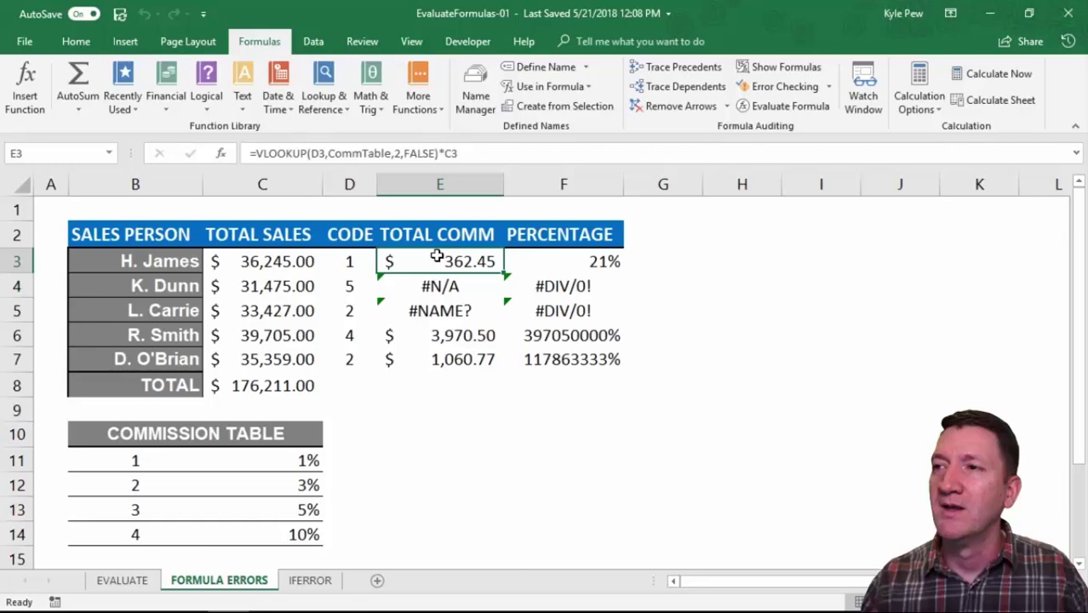
{"action": "left_click", "coordinate": [436, 256]}
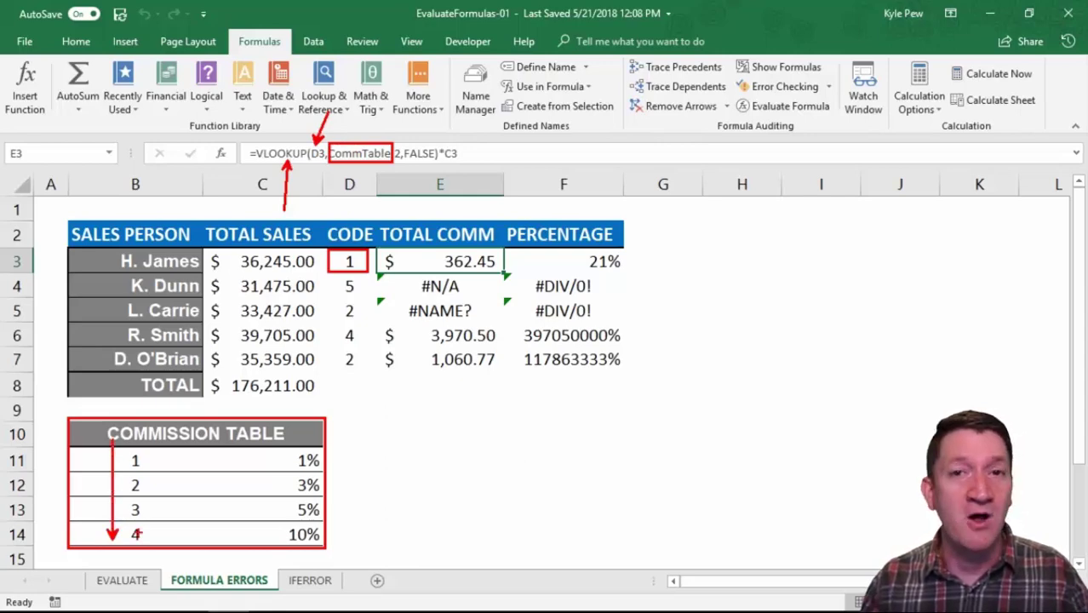
{"action": "left_click_drag", "start_coordinate": [120, 448], "coordinate": [151, 470]}
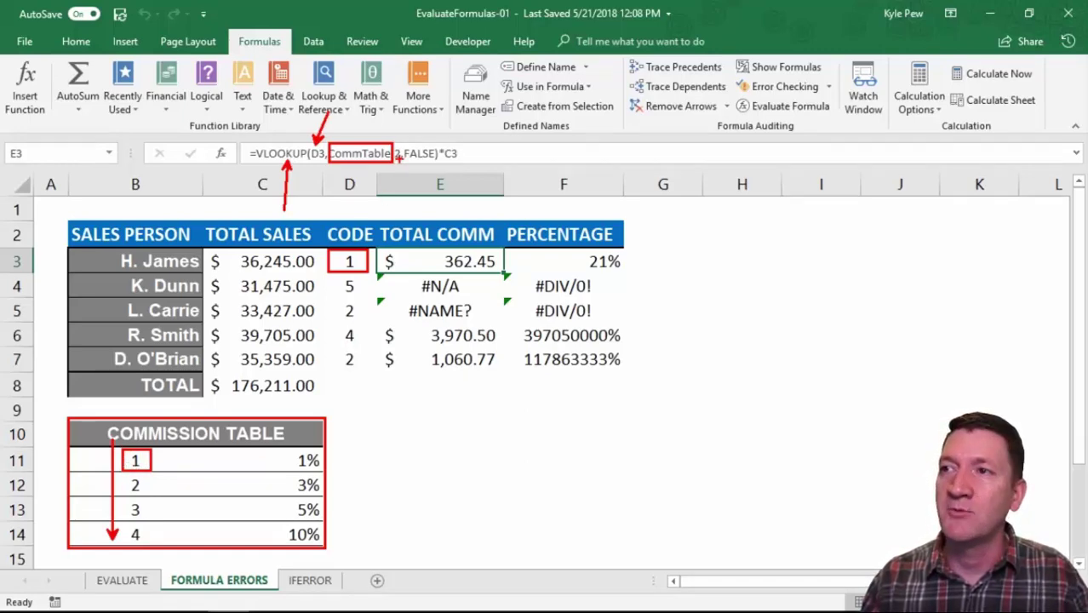
{"action": "left_click_drag", "start_coordinate": [397, 158], "coordinate": [430, 214]}
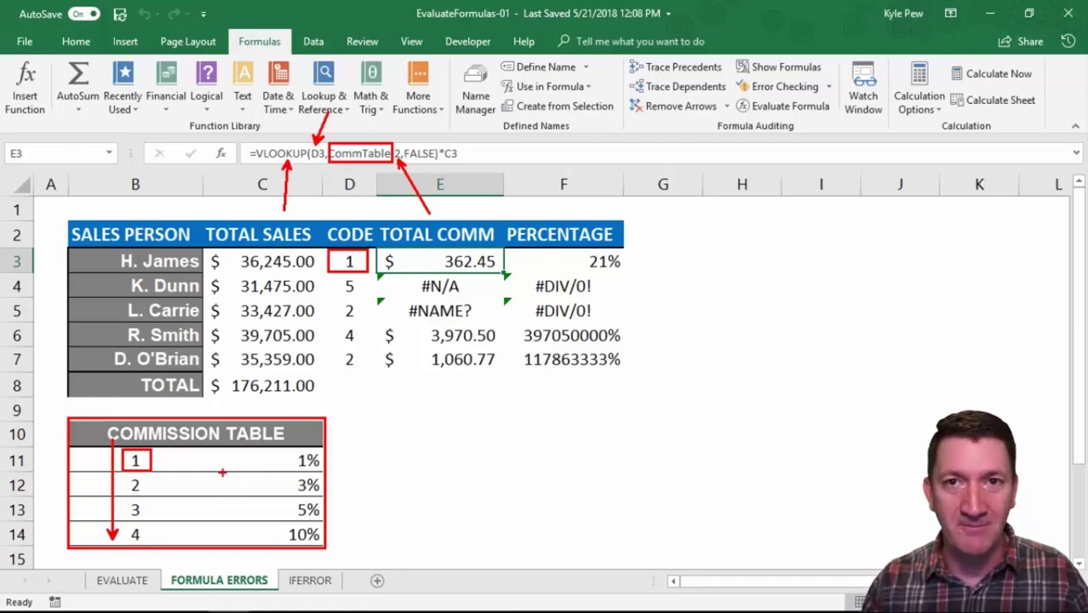
{"action": "left_click_drag", "start_coordinate": [321, 452], "coordinate": [383, 417]}
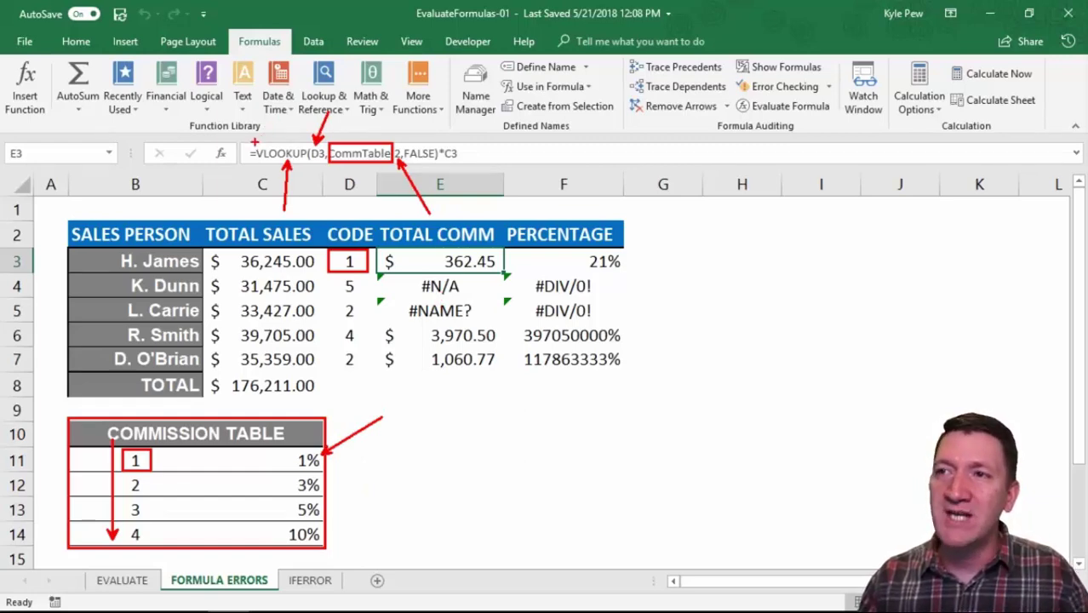
{"action": "left_click_drag", "start_coordinate": [251, 139], "coordinate": [476, 167]}
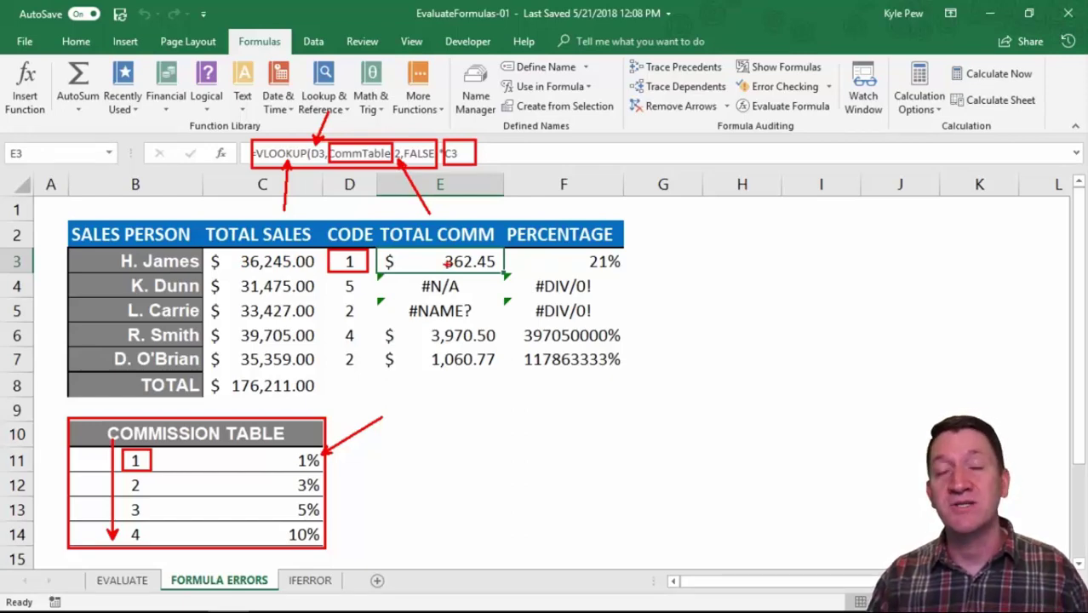
{"action": "key", "text": "Escape"}
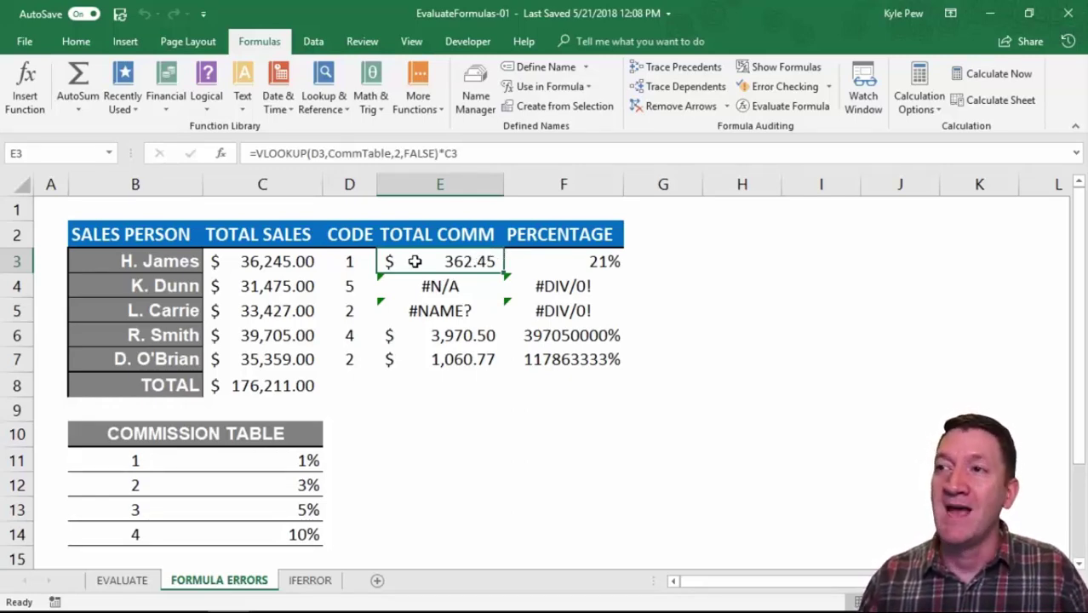
Check the error options on E4's #N/A commission, then reselect E4.
{"action": "left_click", "coordinate": [427, 285]}
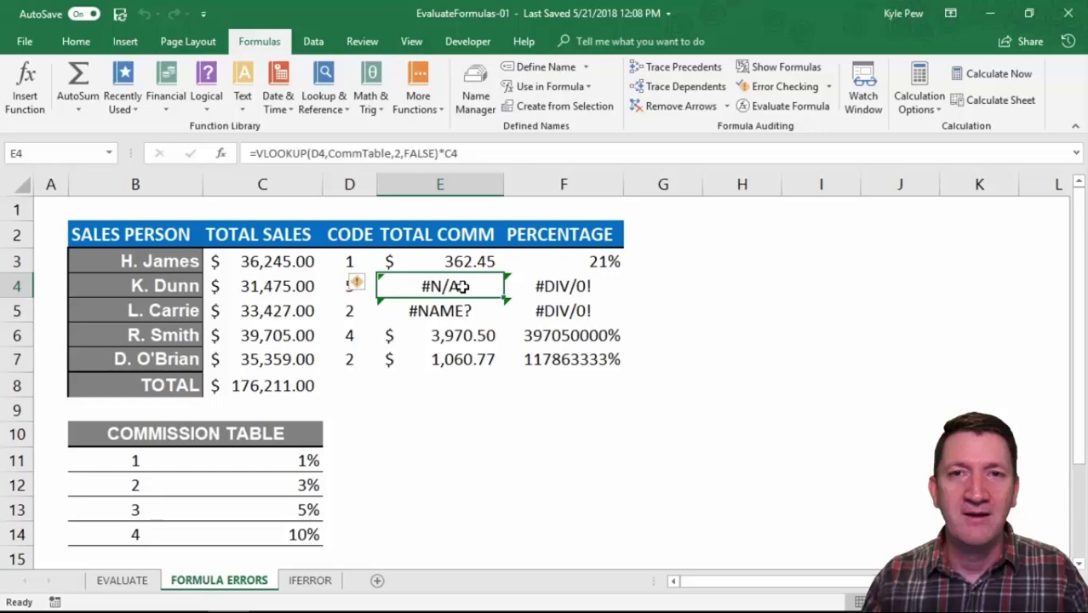
{"action": "mouse_move", "coordinate": [358, 292]}
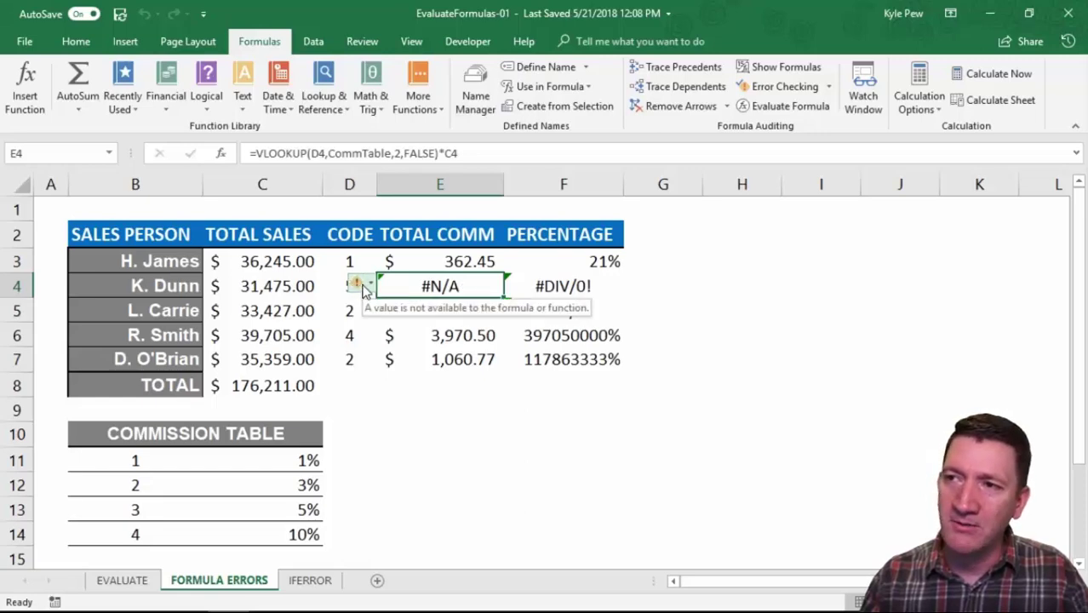
{"action": "left_click", "coordinate": [373, 289]}
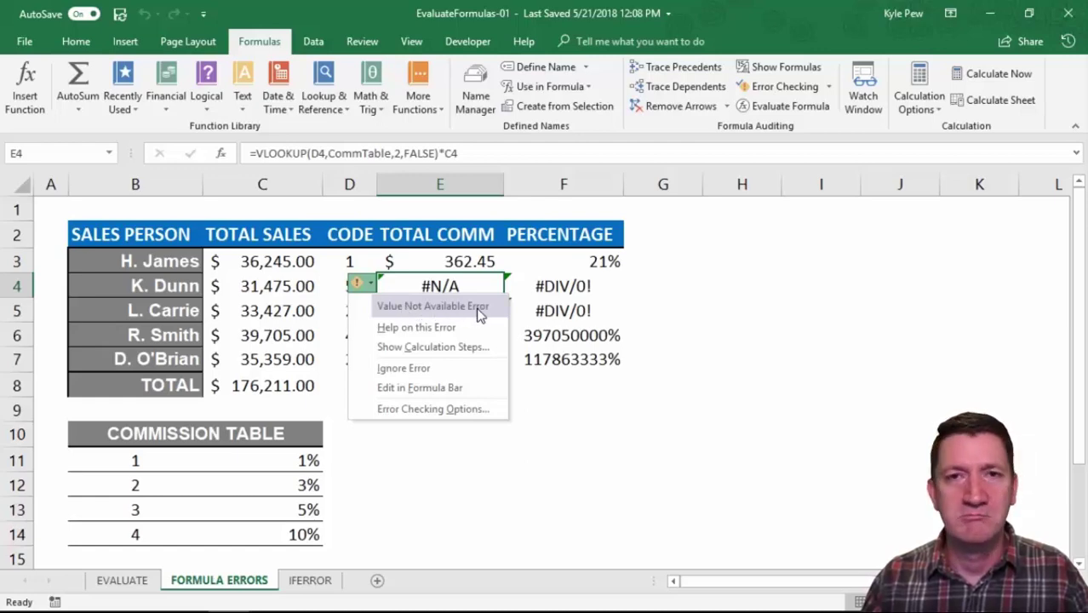
{"action": "left_click", "coordinate": [474, 261]}
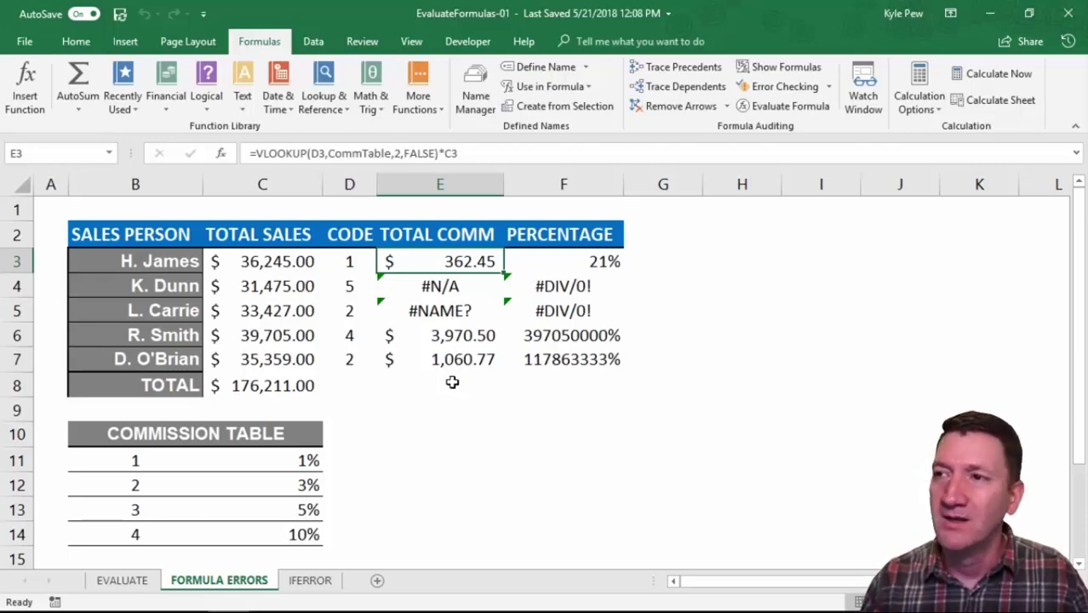
{"action": "left_click", "coordinate": [442, 284]}
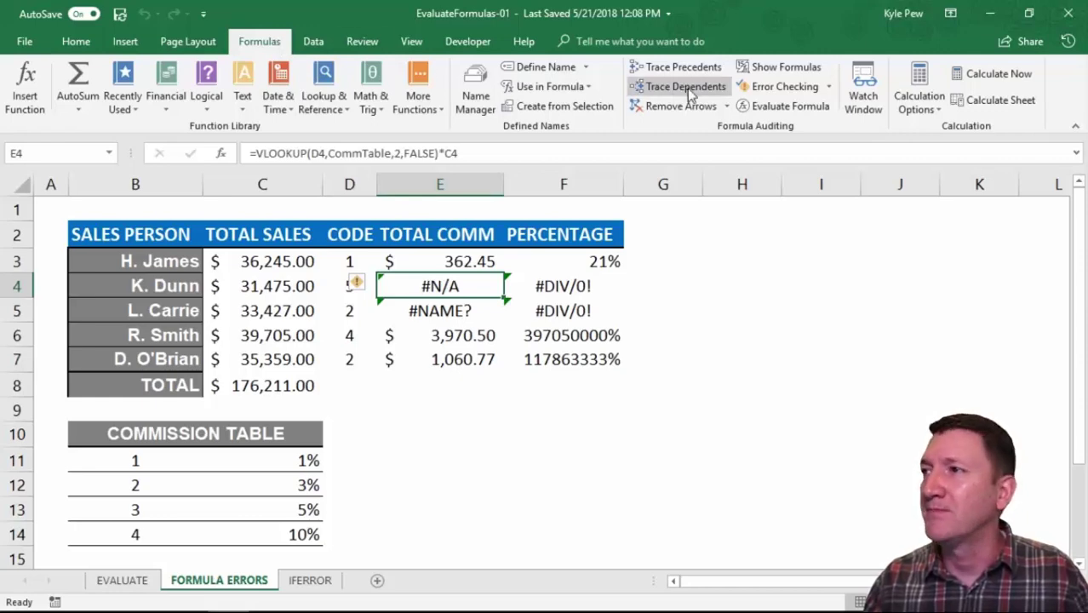
Evaluate E4's formula step by step: D4 resolves to 5 and the CommTable lookup returns #N/A.
{"action": "left_click", "coordinate": [779, 113]}
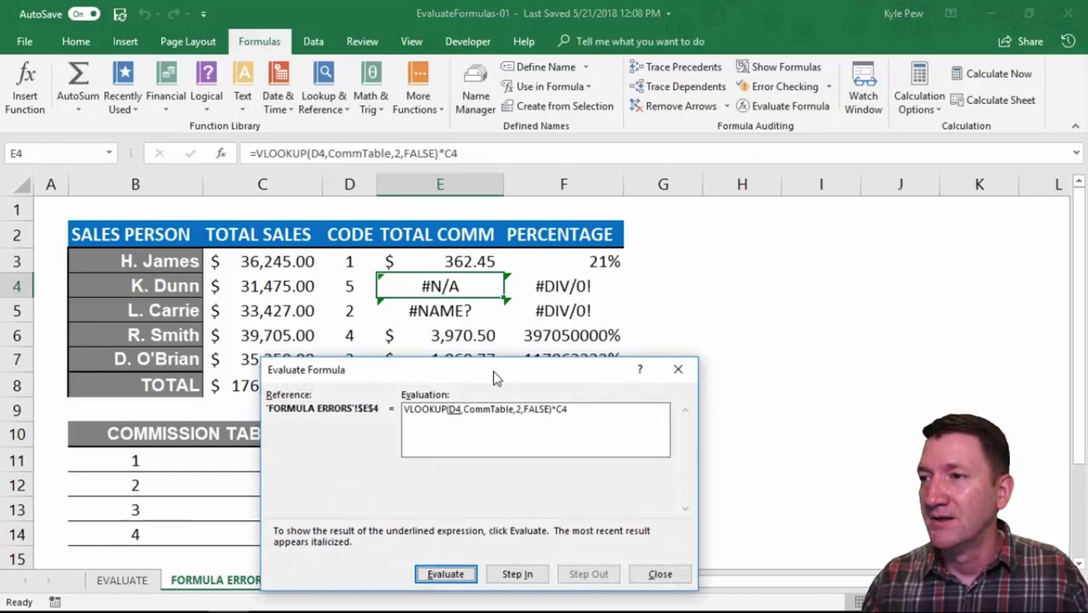
{"action": "left_click_drag", "start_coordinate": [493, 371], "coordinate": [571, 334]}
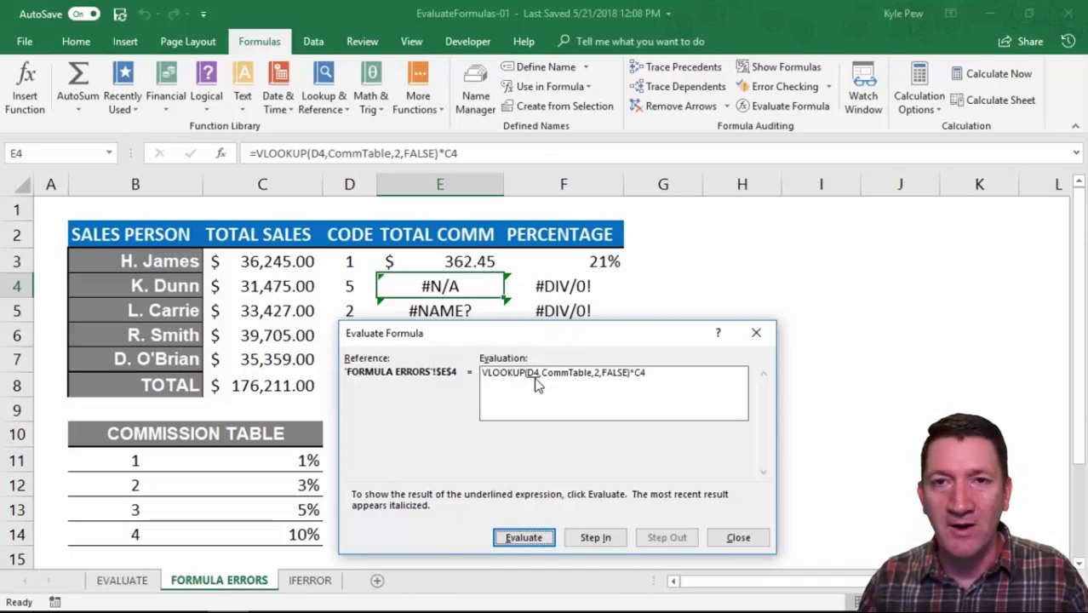
{"action": "left_click", "coordinate": [524, 539]}
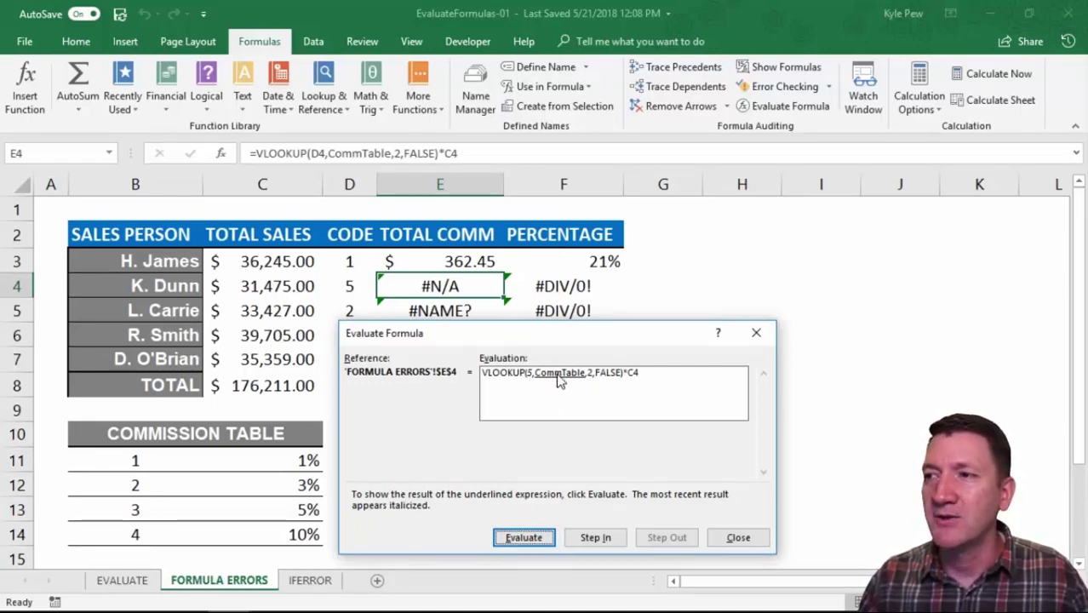
{"action": "left_click", "coordinate": [527, 537]}
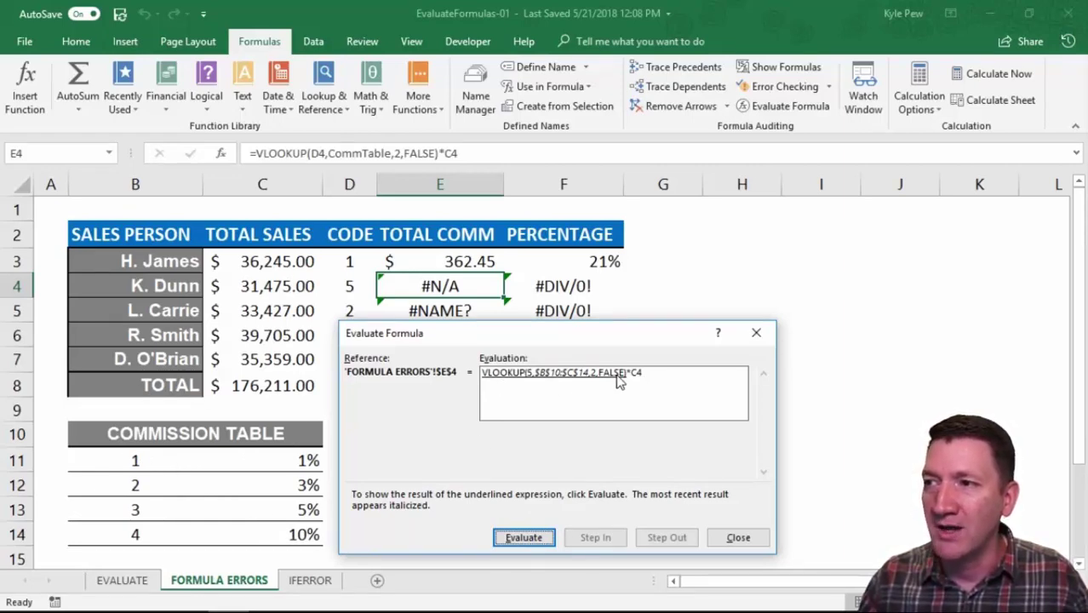
{"action": "left_click", "coordinate": [524, 538]}
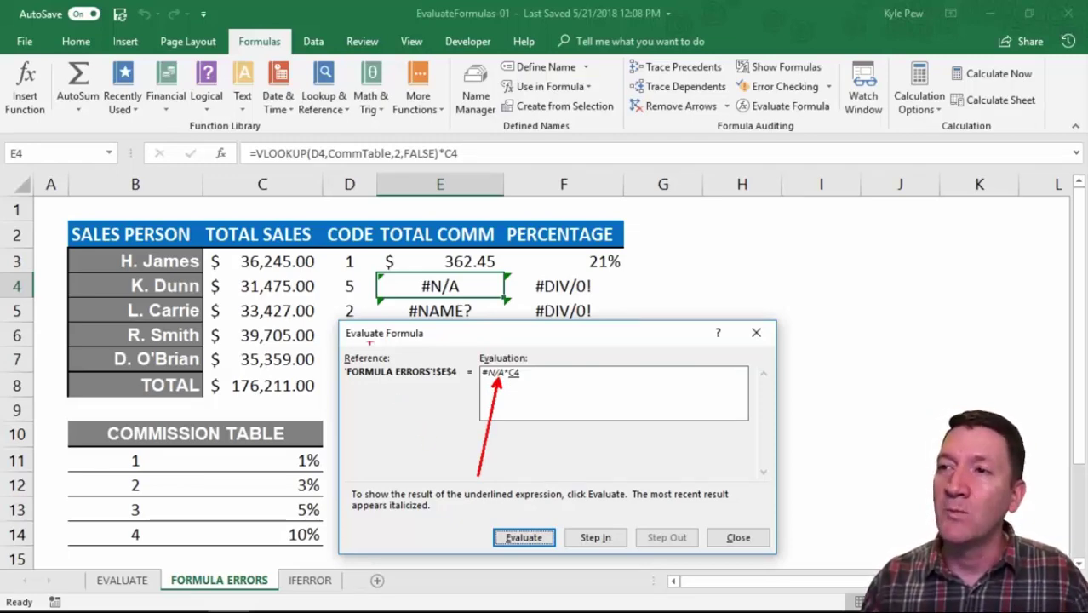
Inspect the Commission Table to confirm code 5 is missing from codes 1–4.
{"action": "left_click_drag", "start_coordinate": [336, 274], "coordinate": [364, 298]}
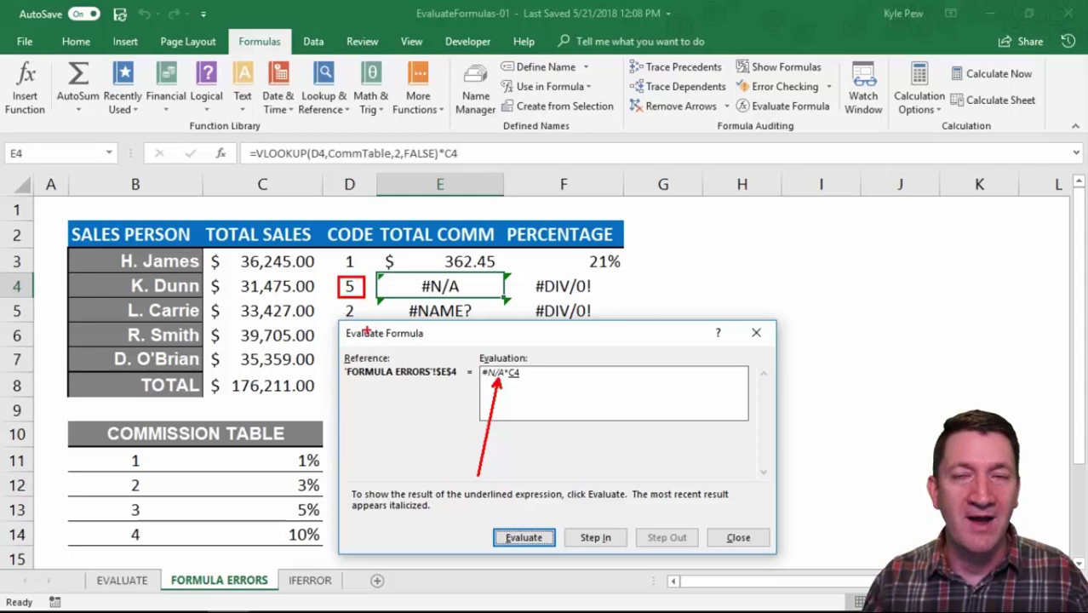
{"action": "left_click_drag", "start_coordinate": [327, 97], "coordinate": [317, 147]}
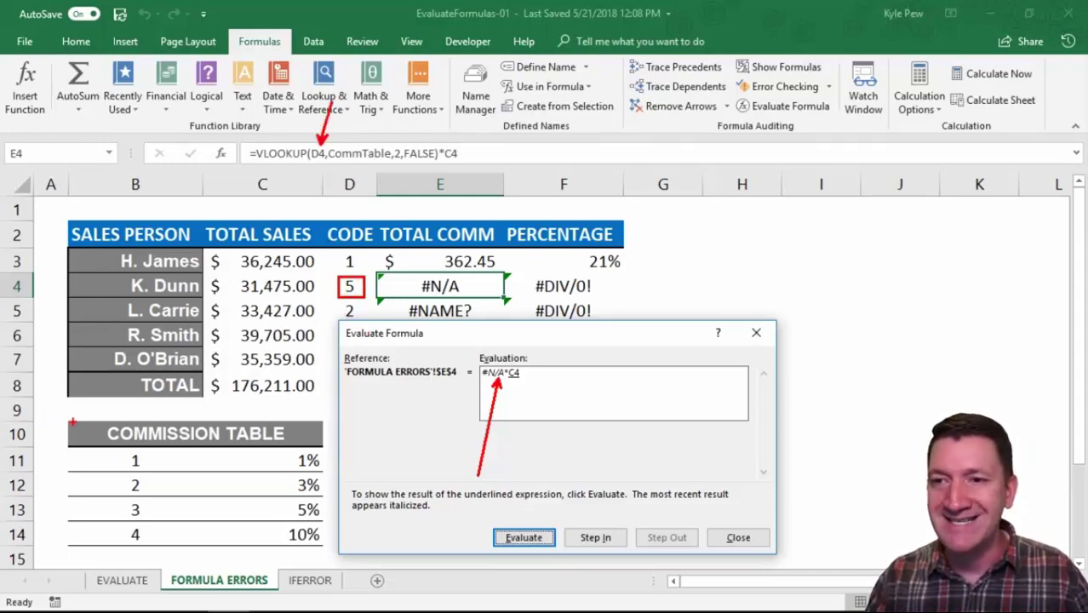
{"action": "left_click_drag", "start_coordinate": [72, 445], "coordinate": [320, 556]}
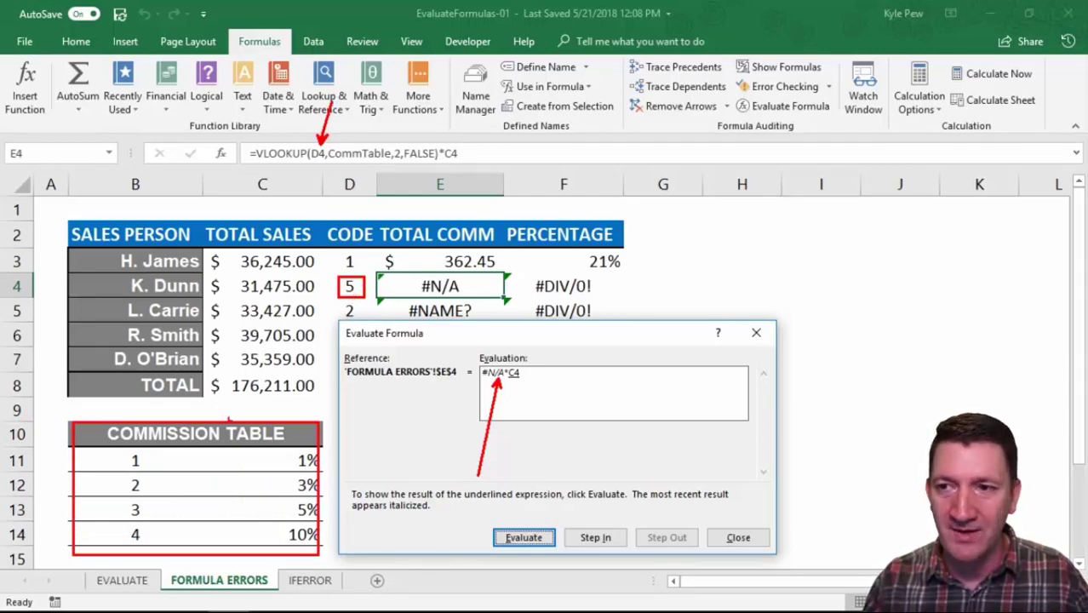
{"action": "mouse_move", "coordinate": [113, 449]}
{"action": "left_mouse_down"}
{"action": "mouse_move", "coordinate": [134, 471]}
{"action": "mouse_move", "coordinate": [155, 545]}
{"action": "left_mouse_up"}
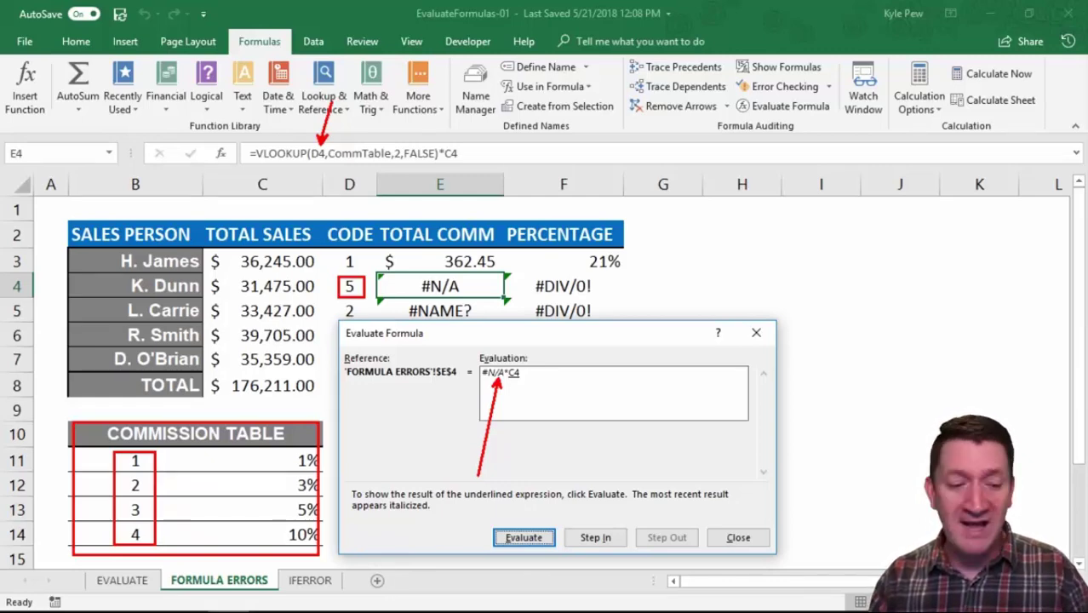
{"action": "key", "text": "Escape"}
Close the evaluation and change D4's code from 5 to 4, so E4 shows $3,147.50.
{"action": "left_click", "coordinate": [732, 538]}
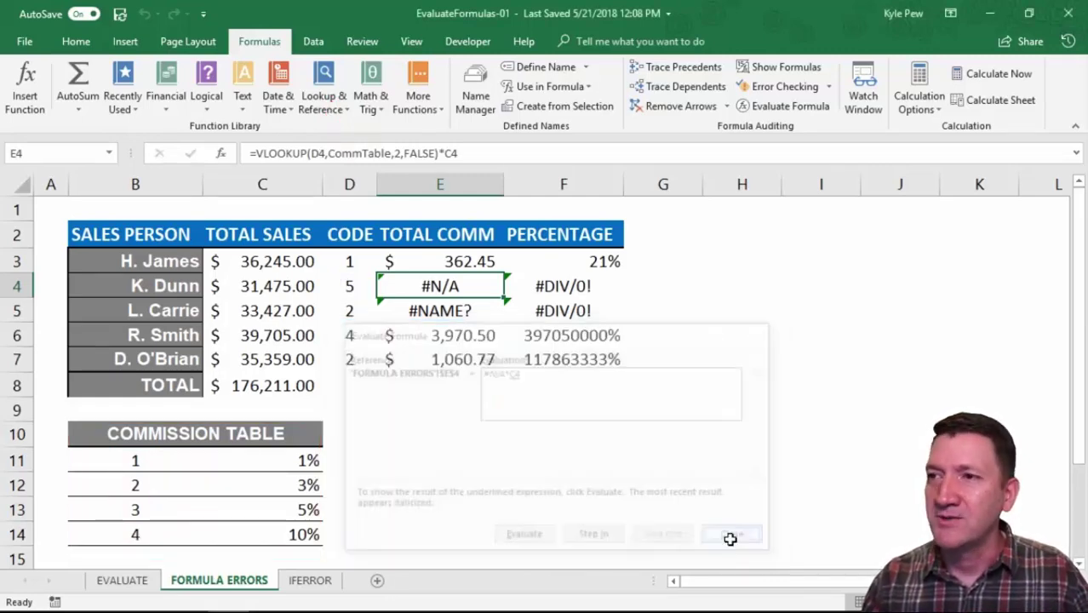
{"action": "left_click", "coordinate": [355, 291]}
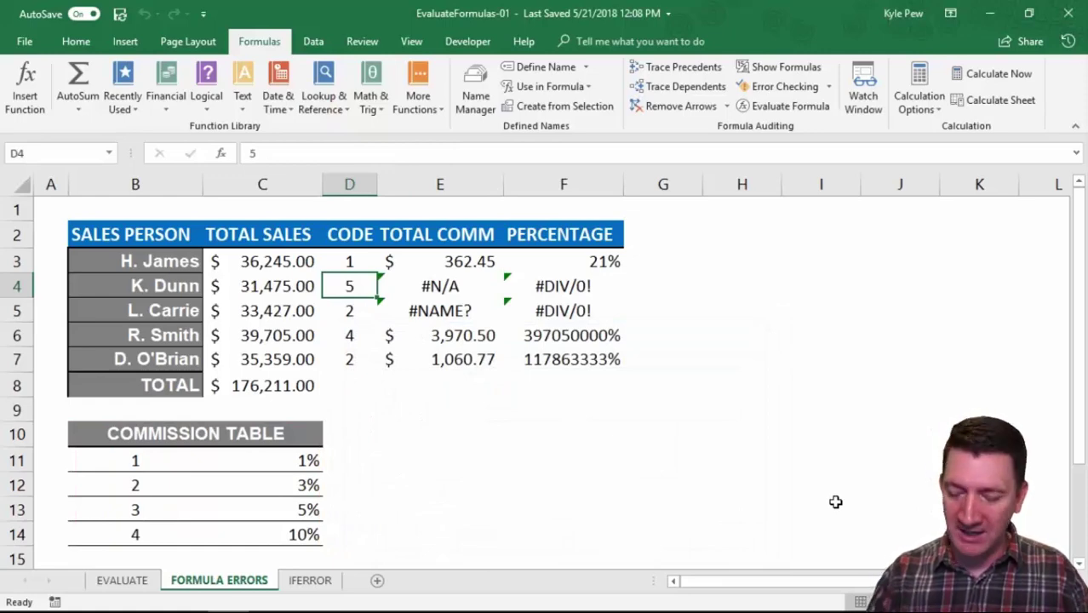
{"action": "type", "text": "4"}
{"action": "key", "text": "Return"}
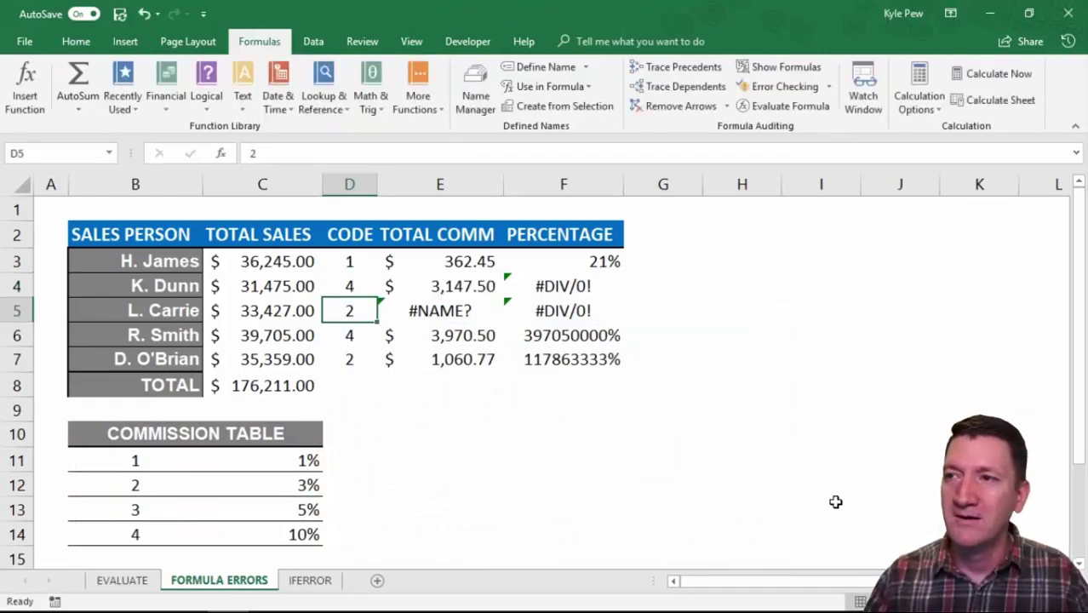
{"action": "key", "text": "Up"}
{"action": "key", "text": "Right"}
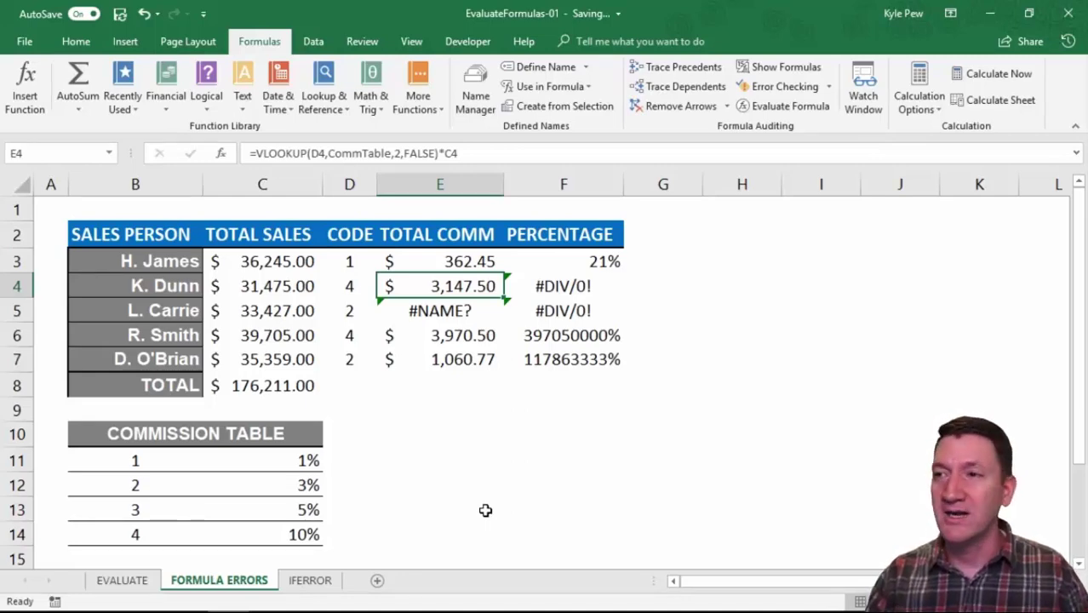
{"action": "left_click", "coordinate": [455, 310]}
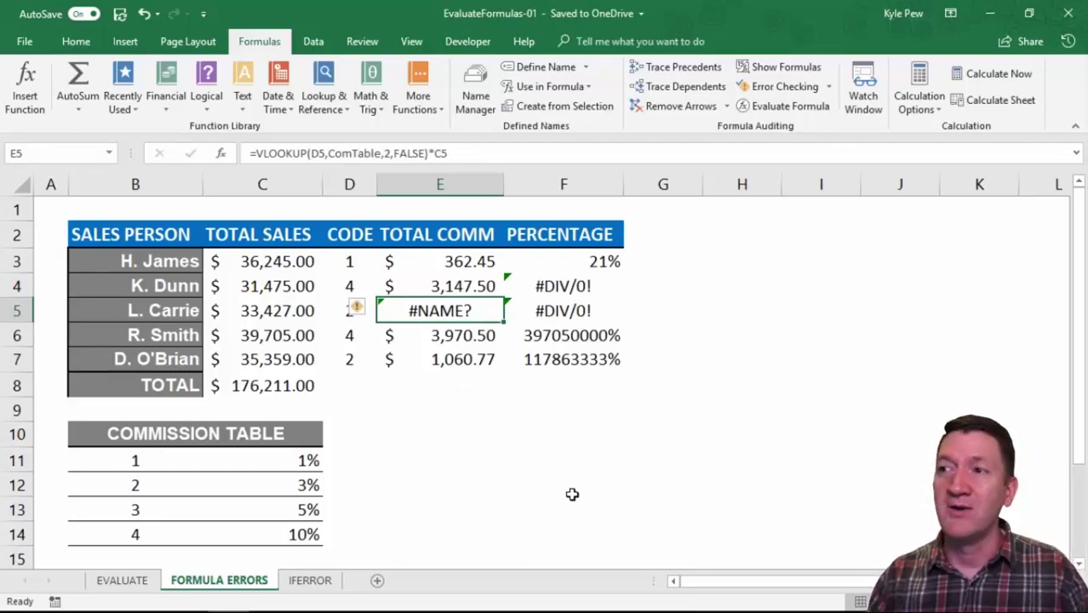
Evaluate E5's formula: D5 resolves to 2, then ComTable produces #NAME?
{"action": "left_click", "coordinate": [789, 105]}
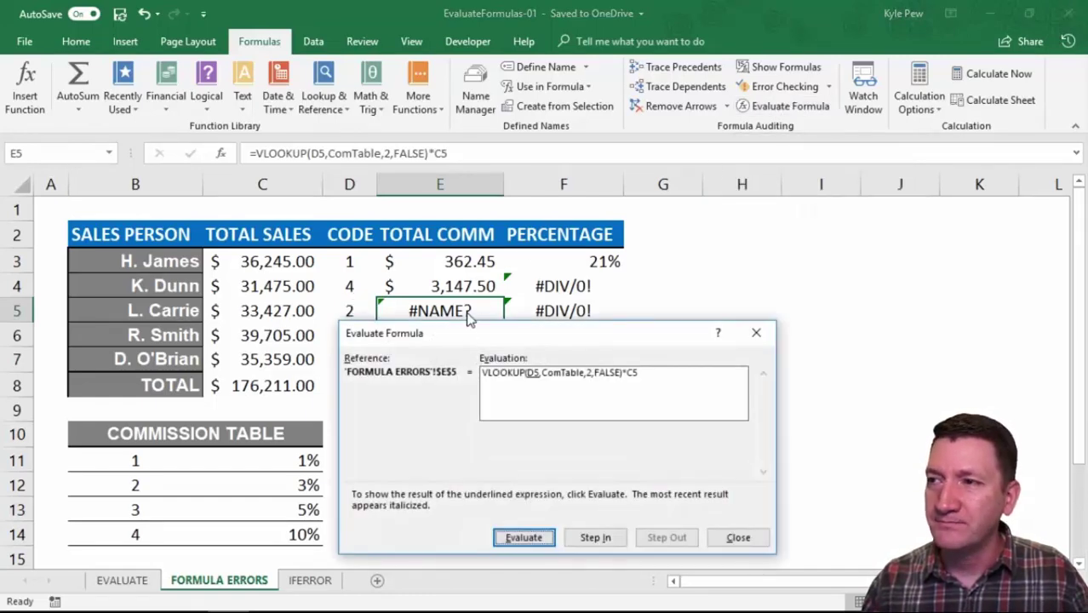
{"action": "left_click_drag", "start_coordinate": [460, 338], "coordinate": [445, 341]}
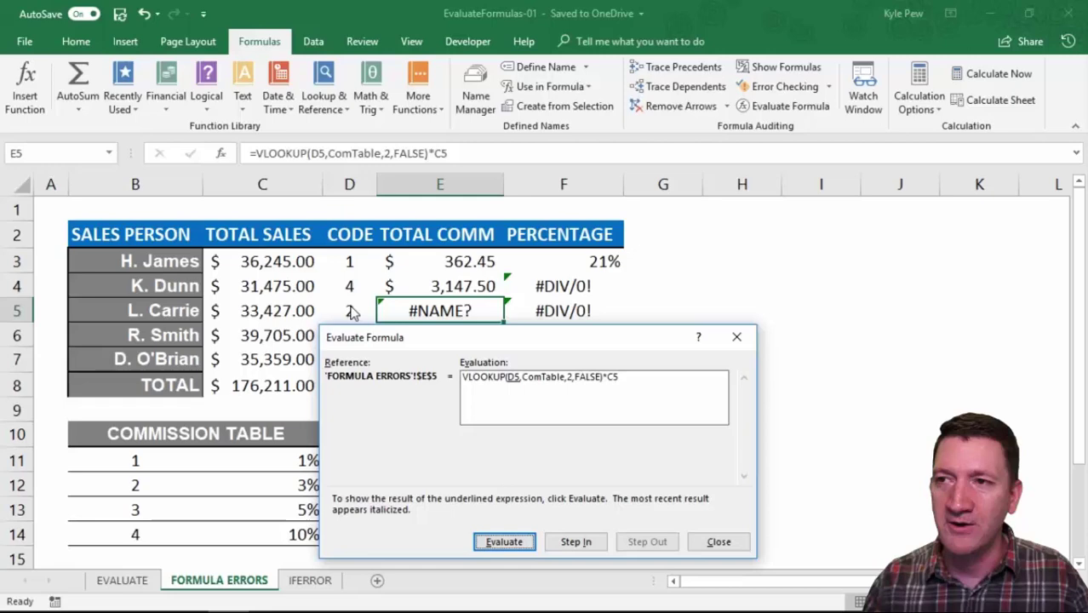
{"action": "left_click", "coordinate": [498, 542]}
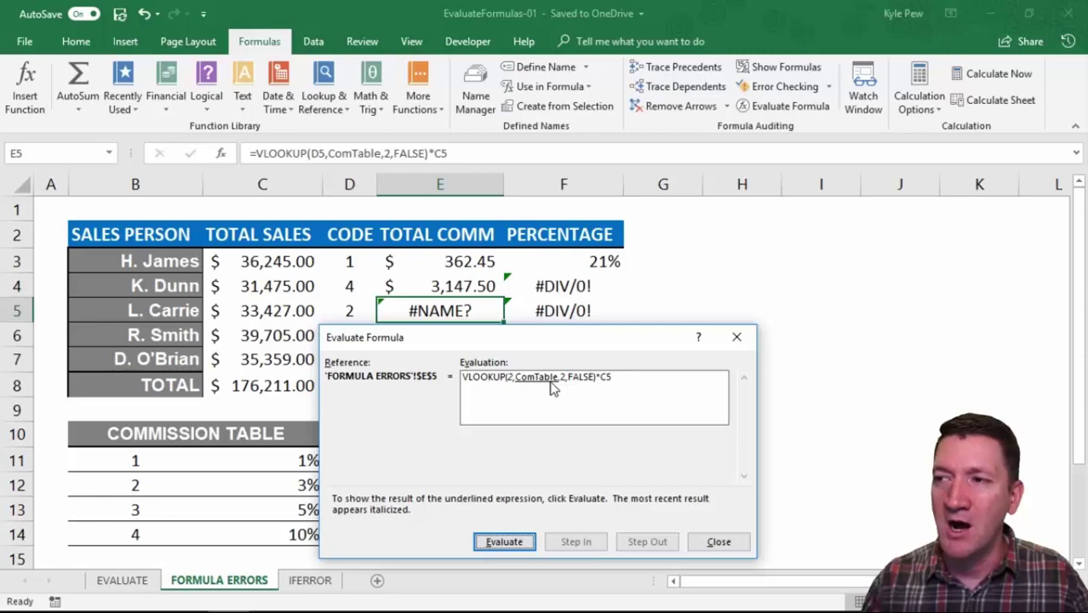
{"action": "left_click", "coordinate": [508, 542]}
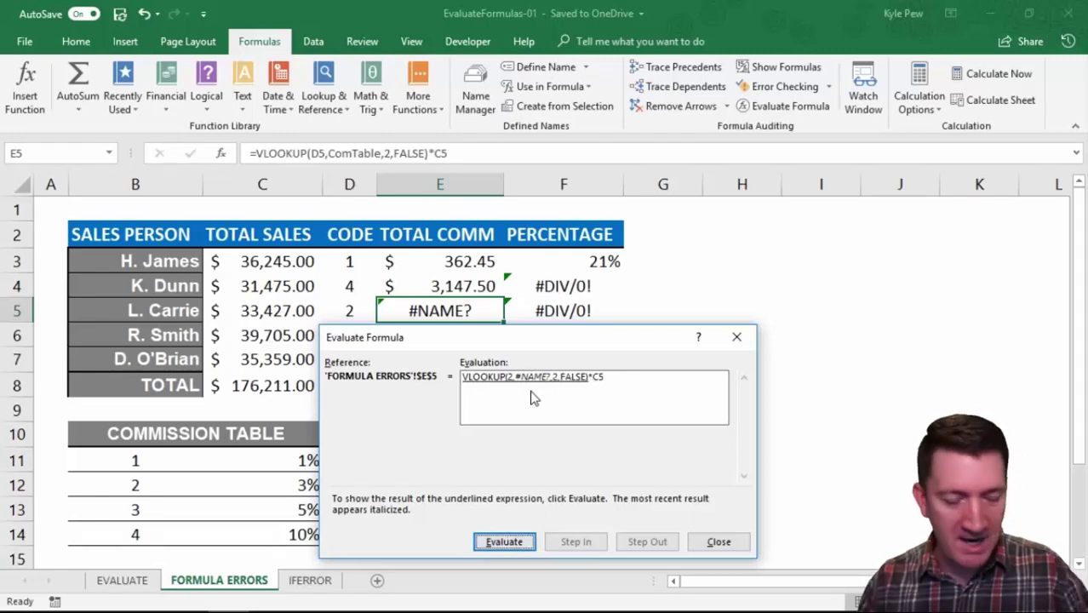
{"action": "left_click_drag", "start_coordinate": [545, 341], "coordinate": [523, 443]}
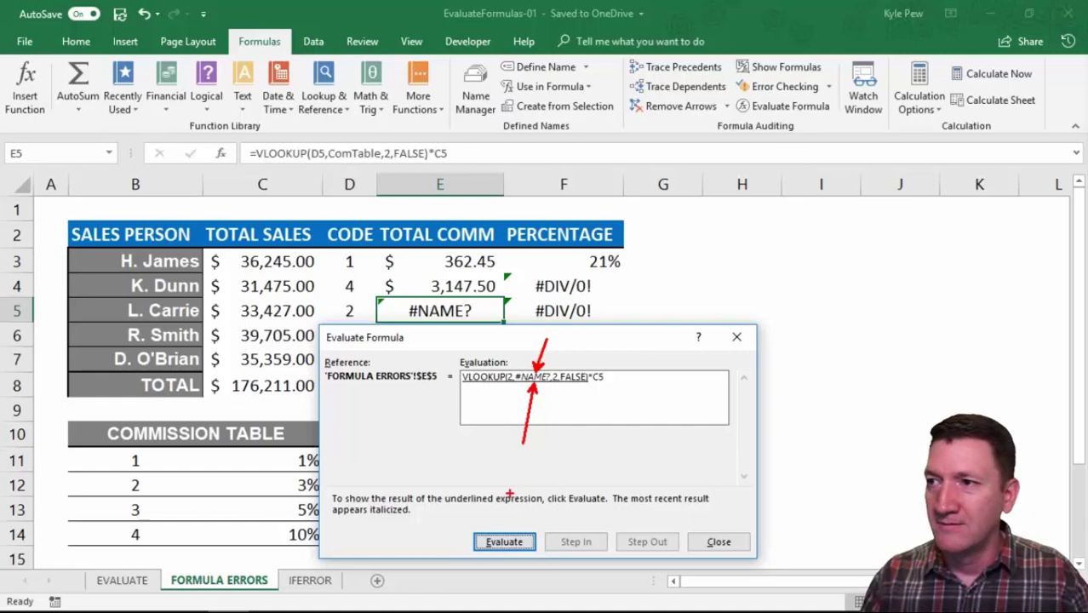
{"action": "key", "text": "Escape"}
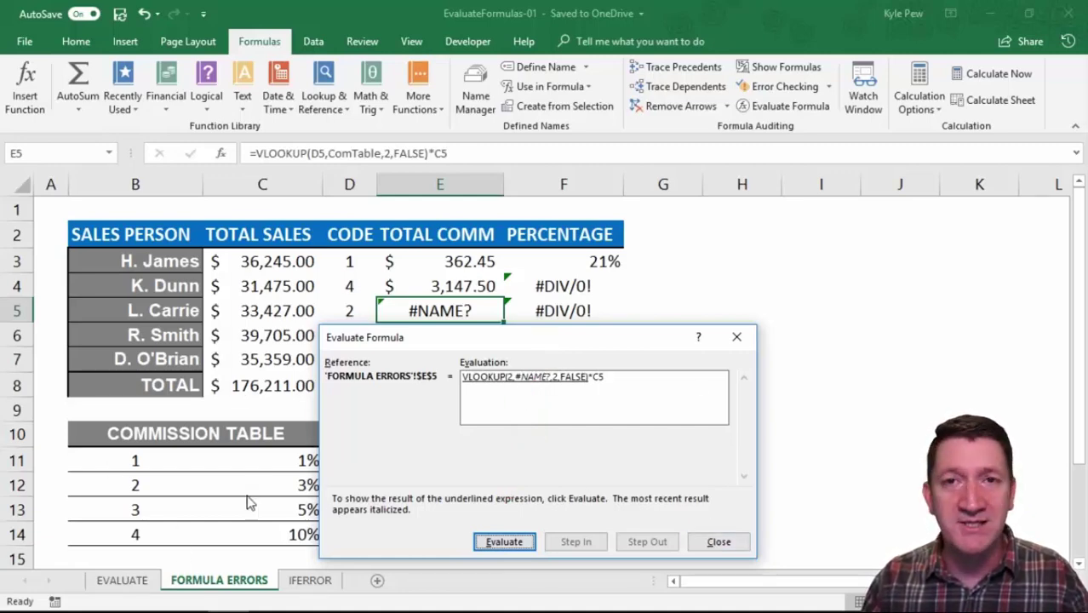
{"action": "left_click", "coordinate": [718, 542]}
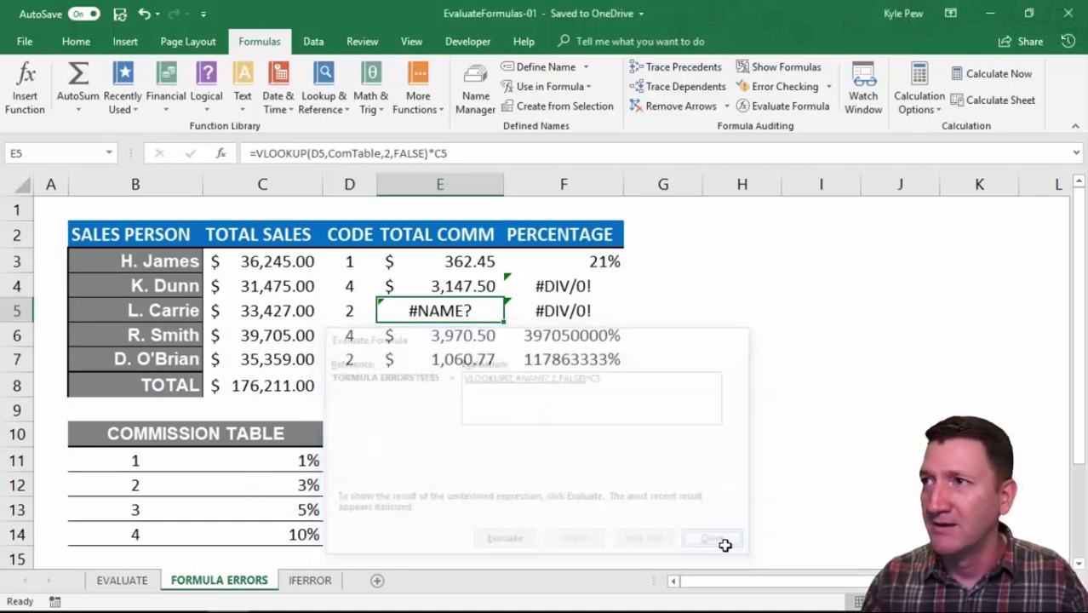
Re-check E5's evaluation, then select the Commission Table to see its name CommTable.
{"action": "left_click", "coordinate": [771, 107]}
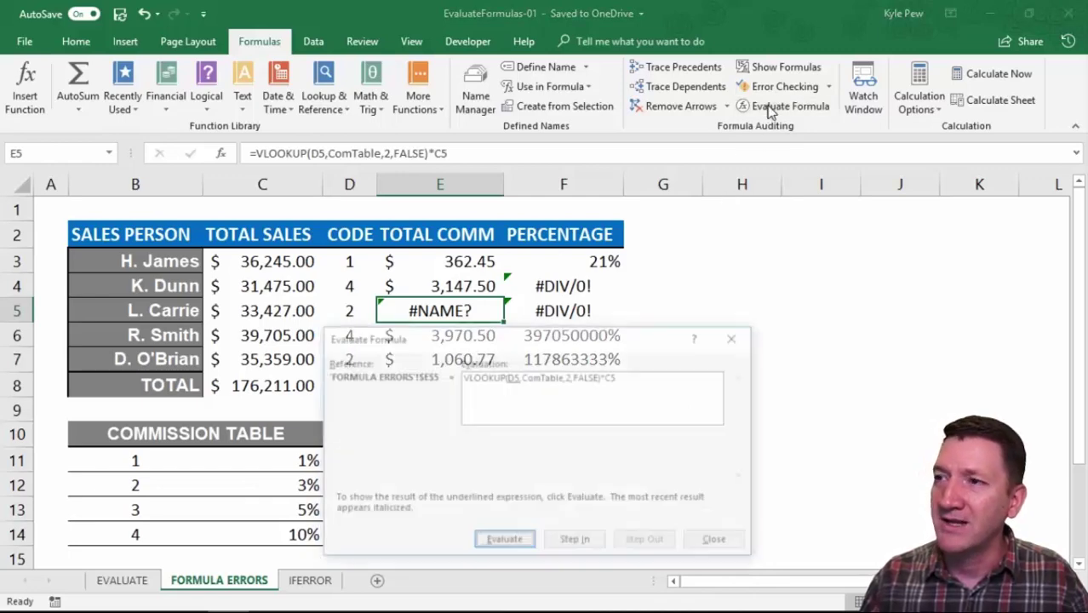
{"action": "left_click", "coordinate": [509, 543]}
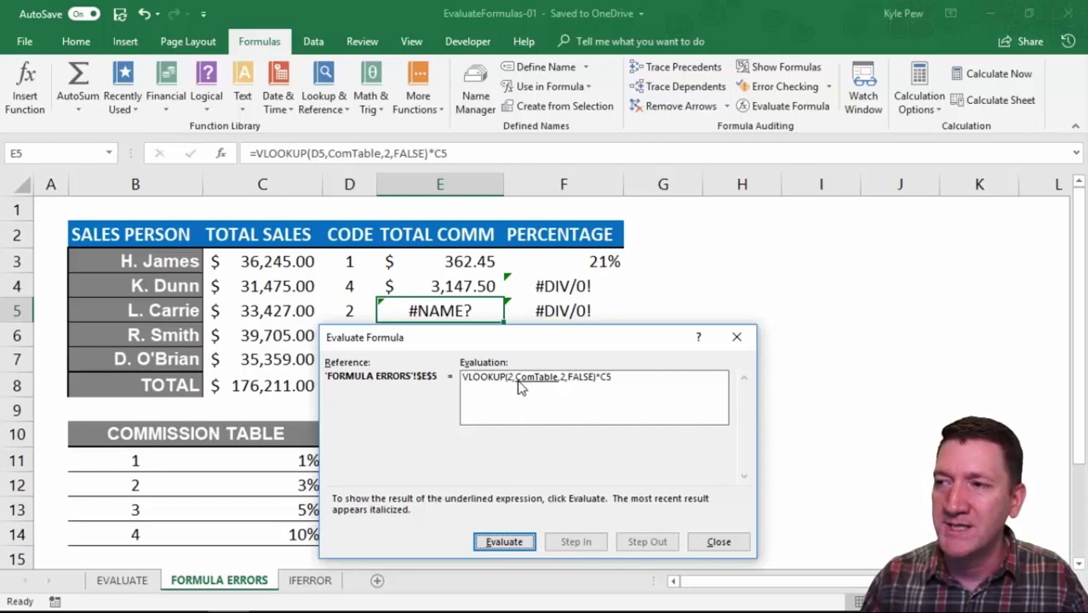
{"action": "left_click", "coordinate": [706, 543]}
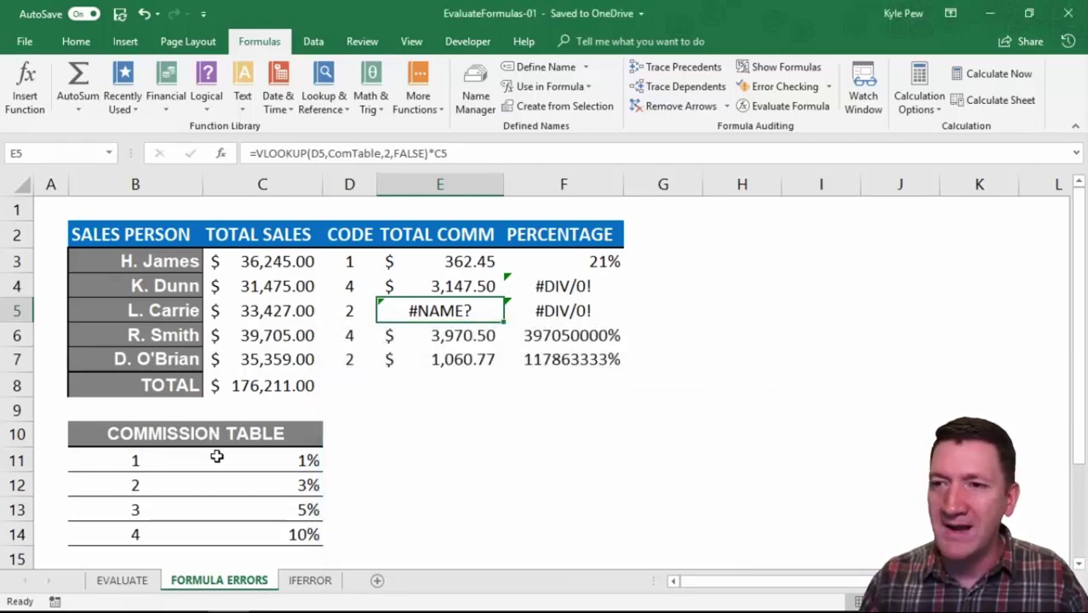
{"action": "left_click_drag", "start_coordinate": [119, 437], "coordinate": [260, 529]}
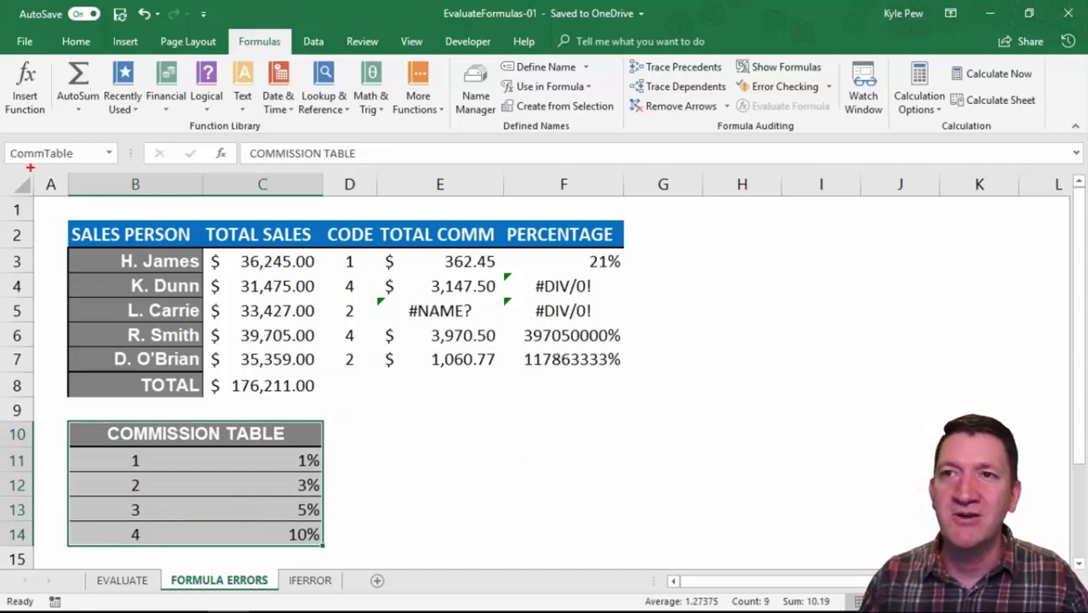
Insert an 'm' in E5's formula so ComTable becomes CommTable, giving $1,002.81.
{"action": "left_click_drag", "start_coordinate": [34, 164], "coordinate": [39, 313]}
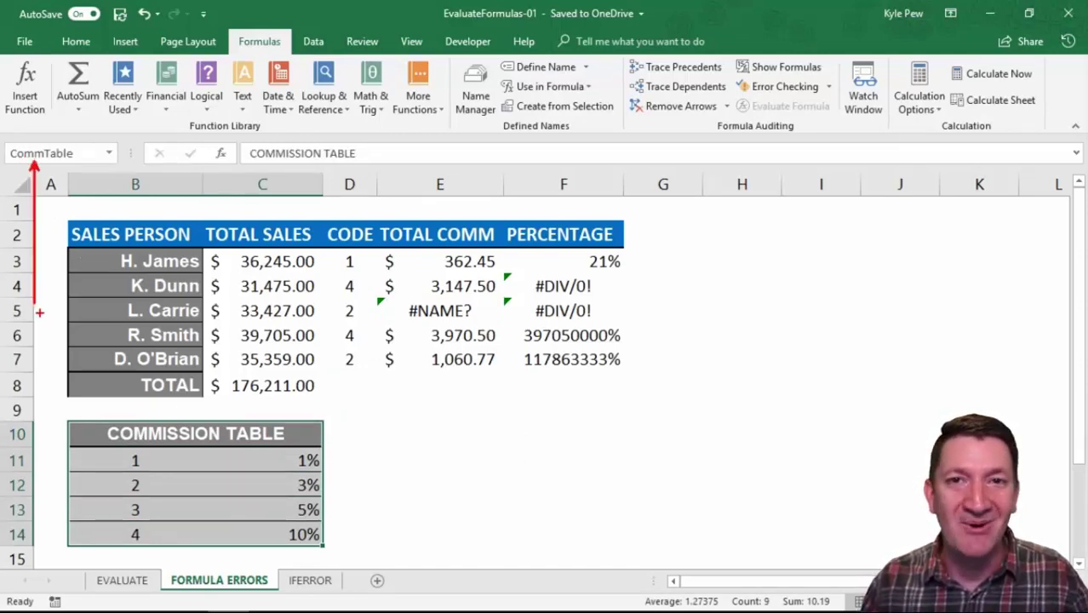
{"action": "key", "text": "Escape"}
{"action": "left_click", "coordinate": [445, 310]}
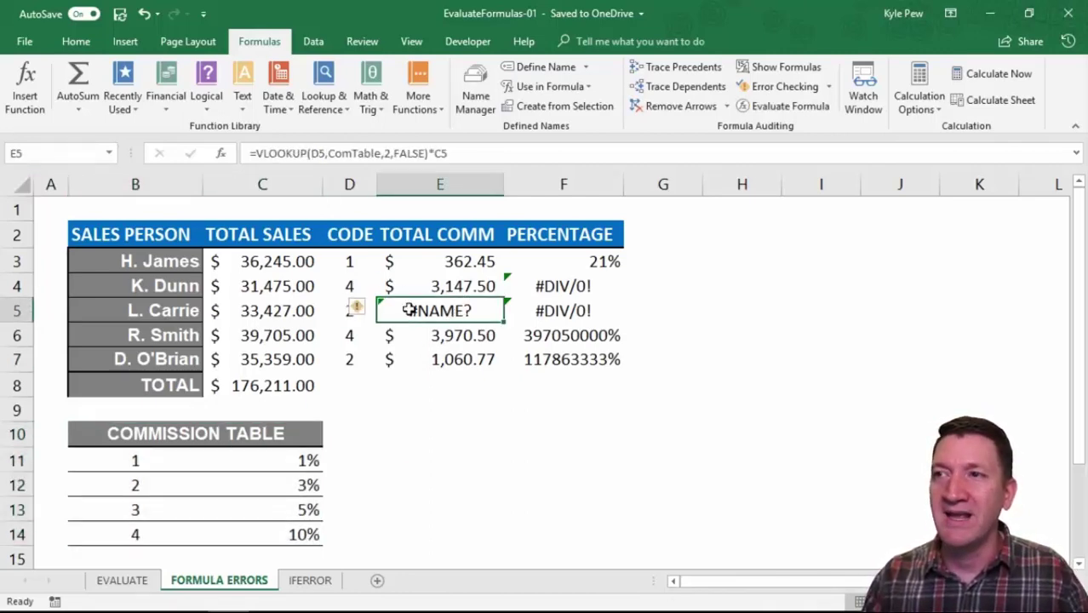
{"action": "left_click", "coordinate": [352, 154]}
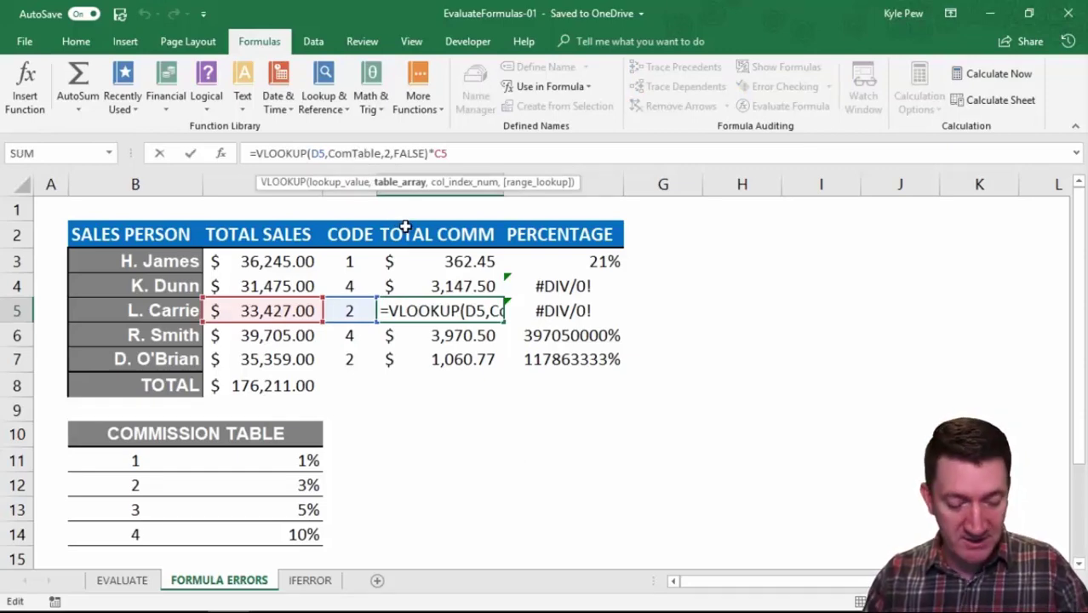
{"action": "type", "text": "m"}
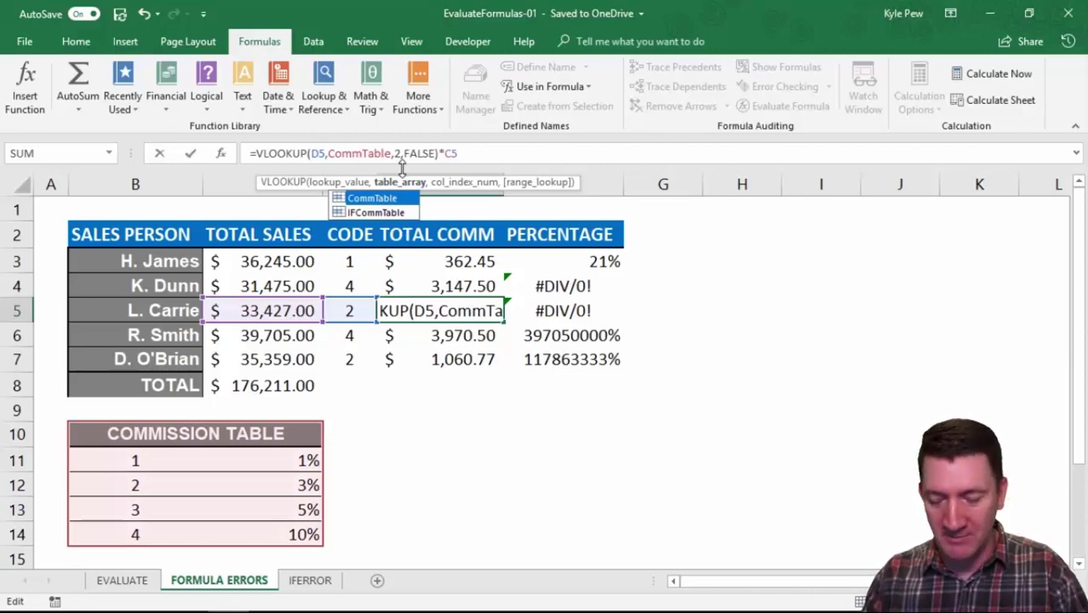
{"action": "key", "text": "Return"}
{"action": "left_click", "coordinate": [477, 310]}
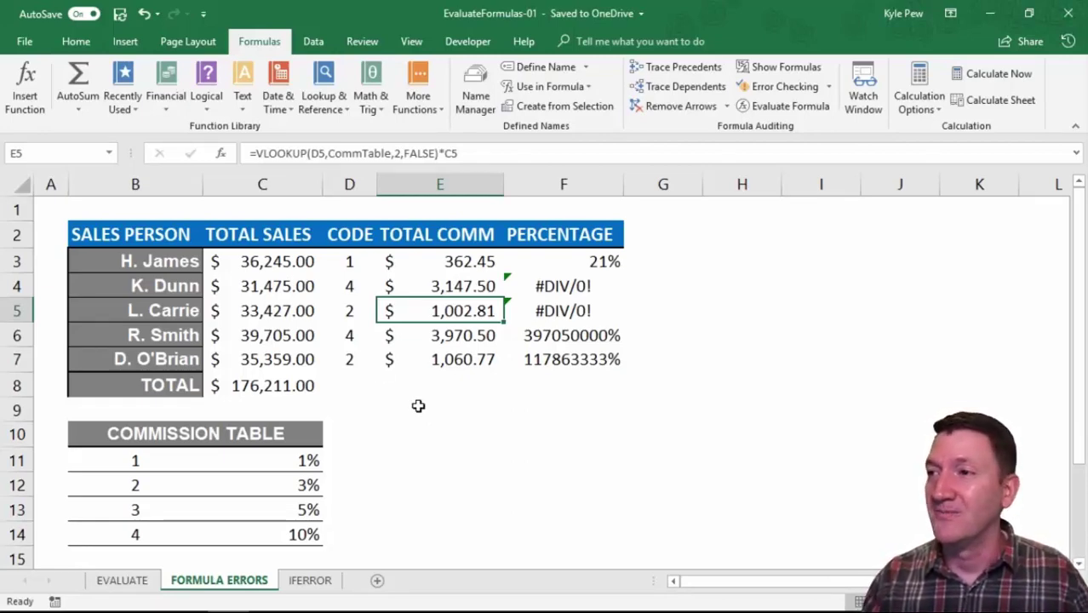
{"action": "left_click_drag", "start_coordinate": [547, 283], "coordinate": [575, 366]}
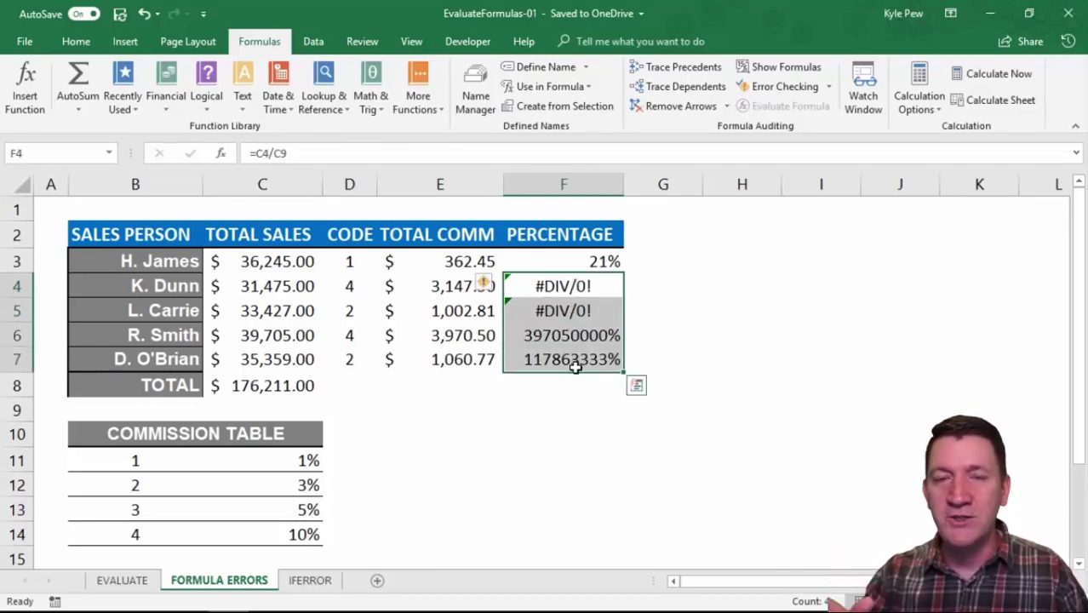